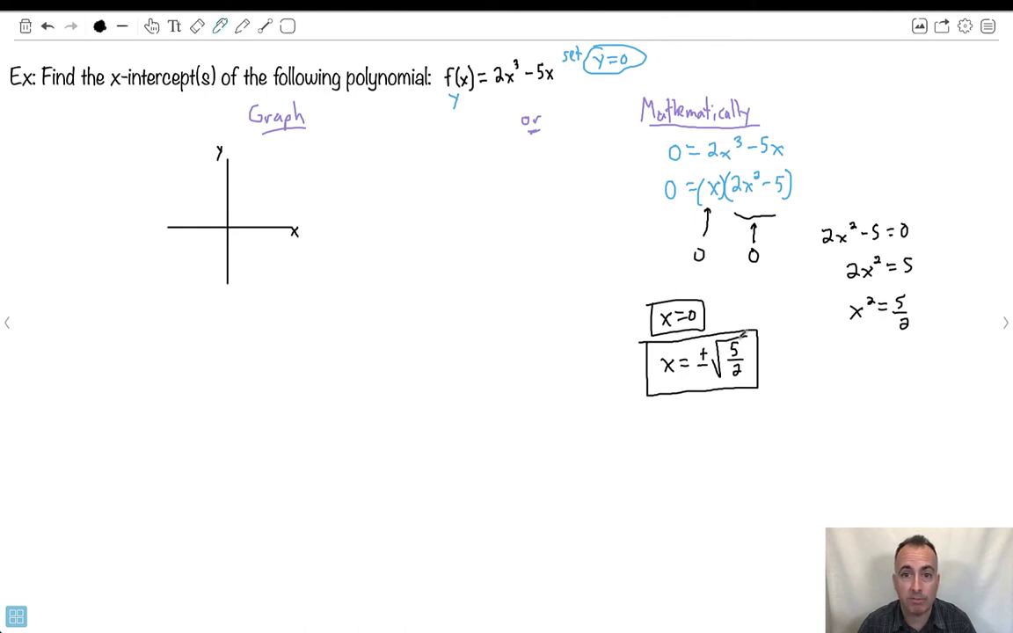
# - Draw a red rectangle framing the boxed answers x=0 and x=±√(5/2)
pyautogui.click(99, 26)
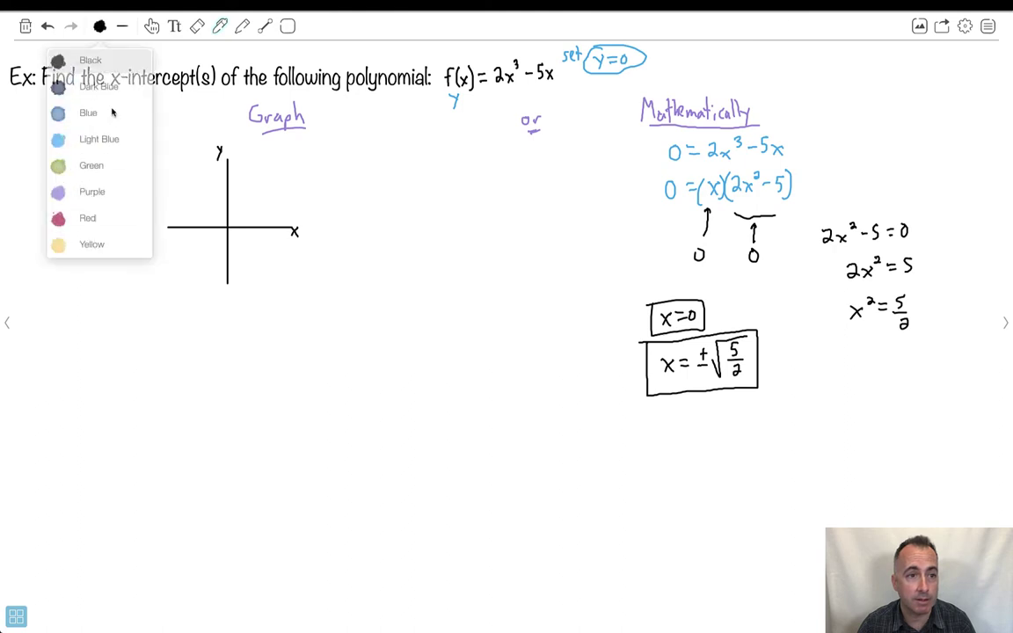
pyautogui.click(100, 192)
pyautogui.click(288, 26)
pyautogui.click(277, 57)
pyautogui.moveTo(627, 272); pyautogui.dragTo(783, 407)
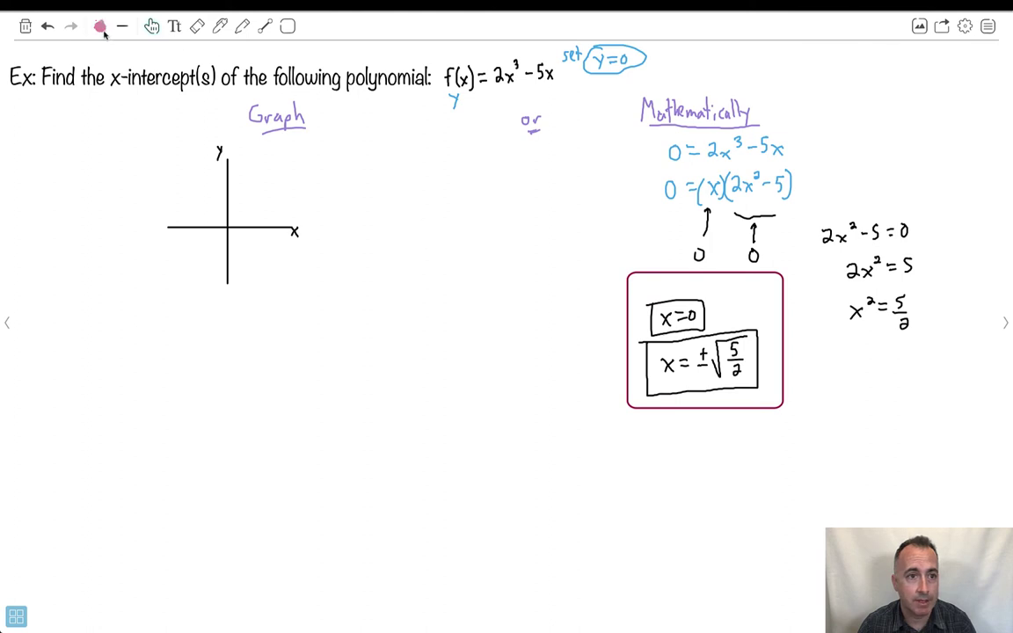
pyautogui.moveTo(527, 615)
pyautogui.click(483, 616)
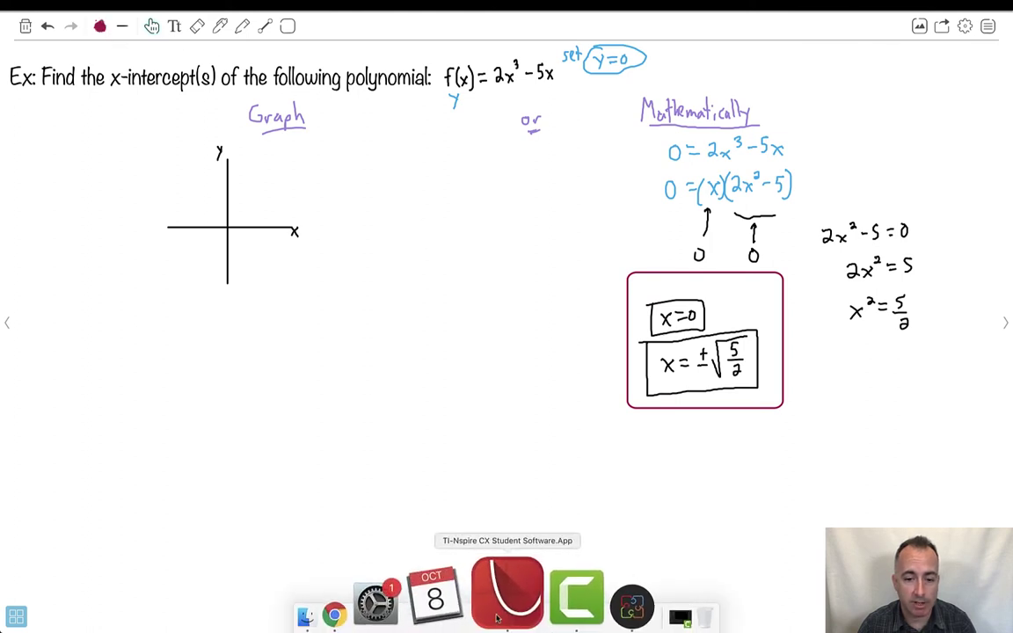
# - Start a new TI-Nspire document with a graph page
pyautogui.moveTo(387, 77); pyautogui.dragTo(400, 131)
pyautogui.click(636, 262)
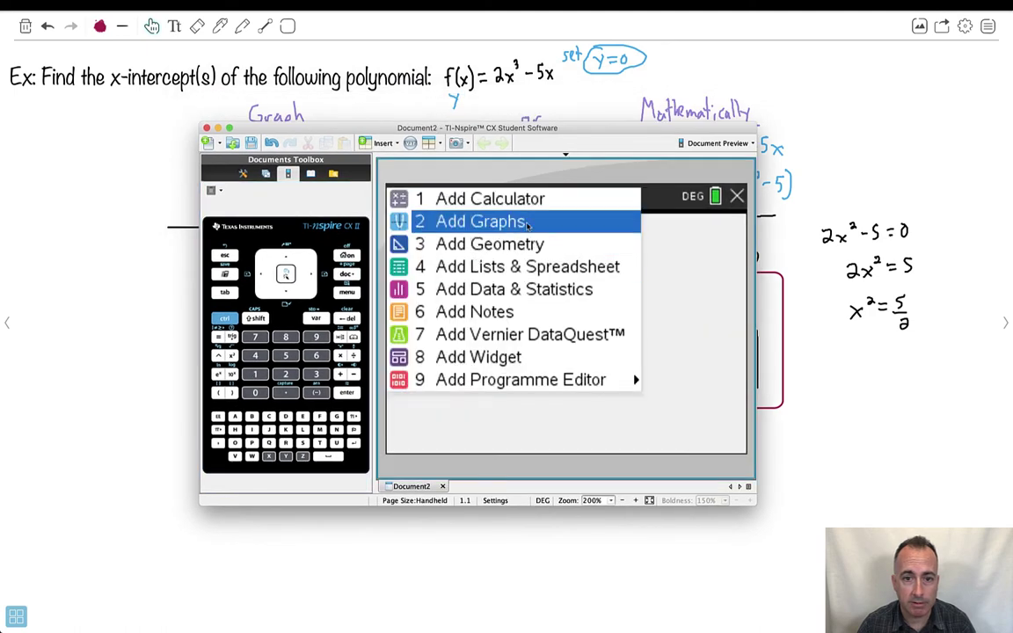
pyautogui.click(479, 219)
pyautogui.moveTo(457, 127); pyautogui.dragTo(476, 149)
# - Graph f1(x)=2x^3−5x, then move the window aside to reveal the whiteboard work
pyautogui.write('2')
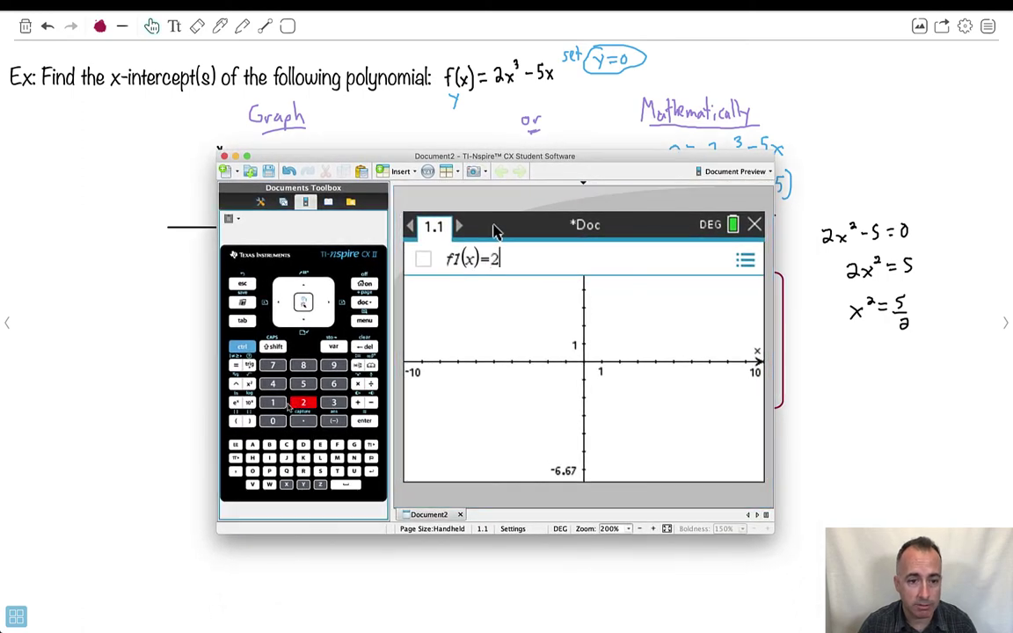
pyautogui.write('x')
pyautogui.write('^3')
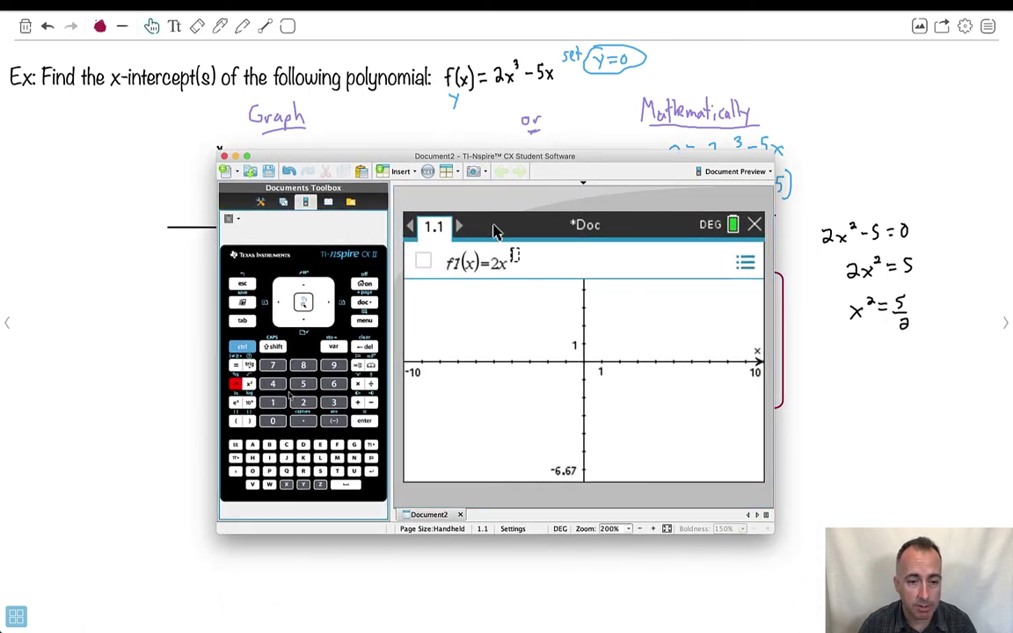
pyautogui.write('-5x')
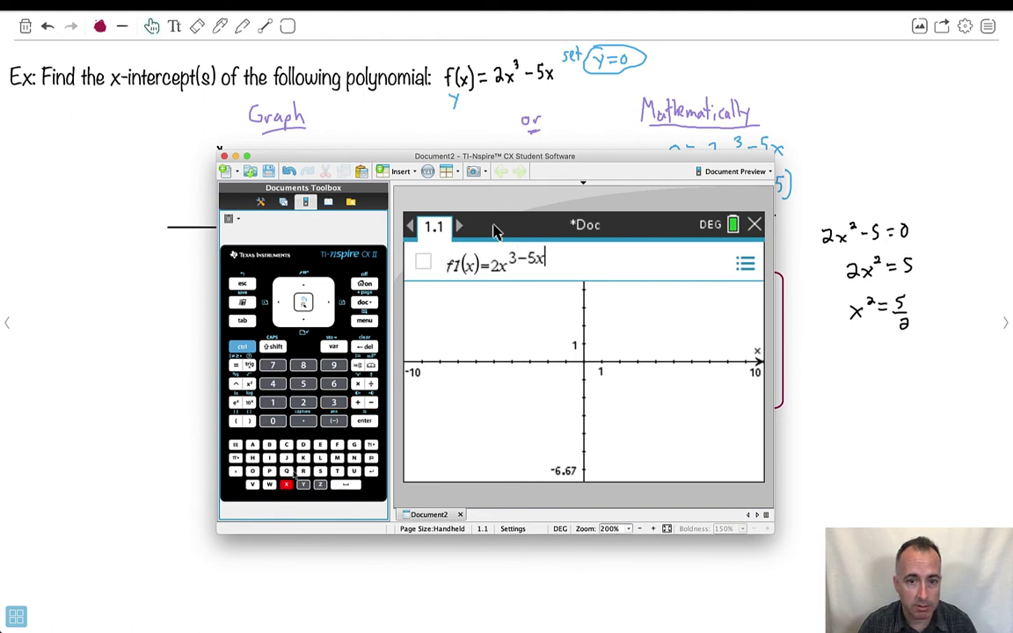
pyautogui.click(365, 349)
pyautogui.click(365, 348)
pyautogui.click(365, 348)
pyautogui.click(329, 304)
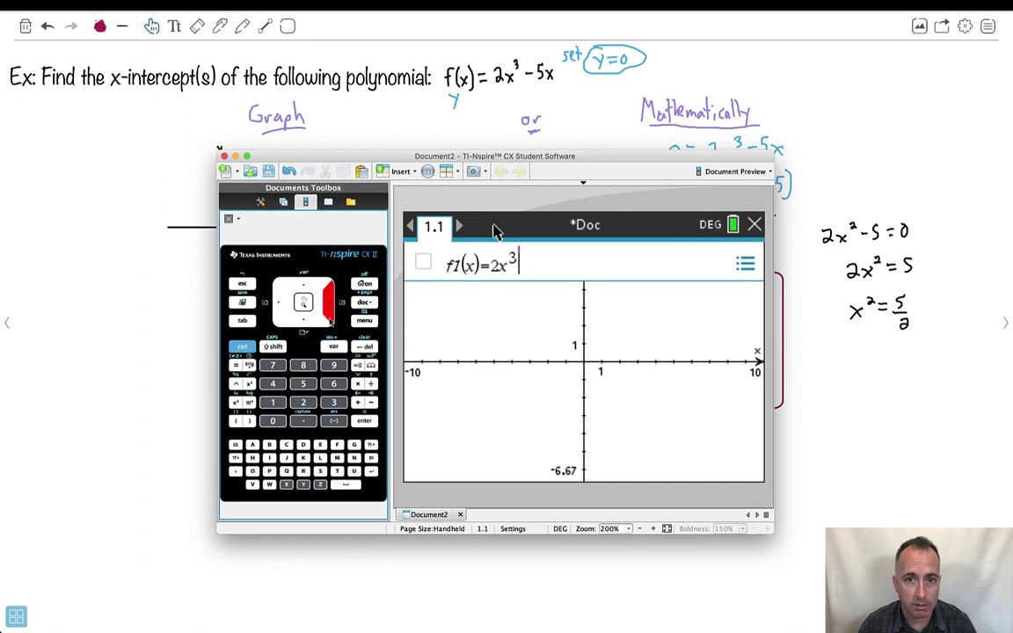
pyautogui.click(370, 403)
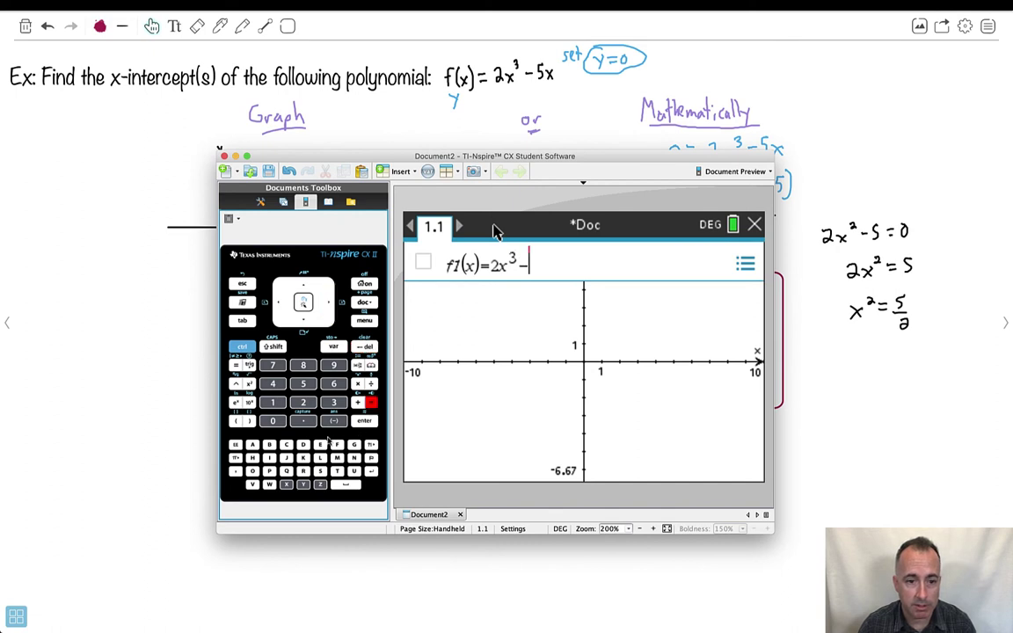
pyautogui.click(302, 385)
pyautogui.write('x')
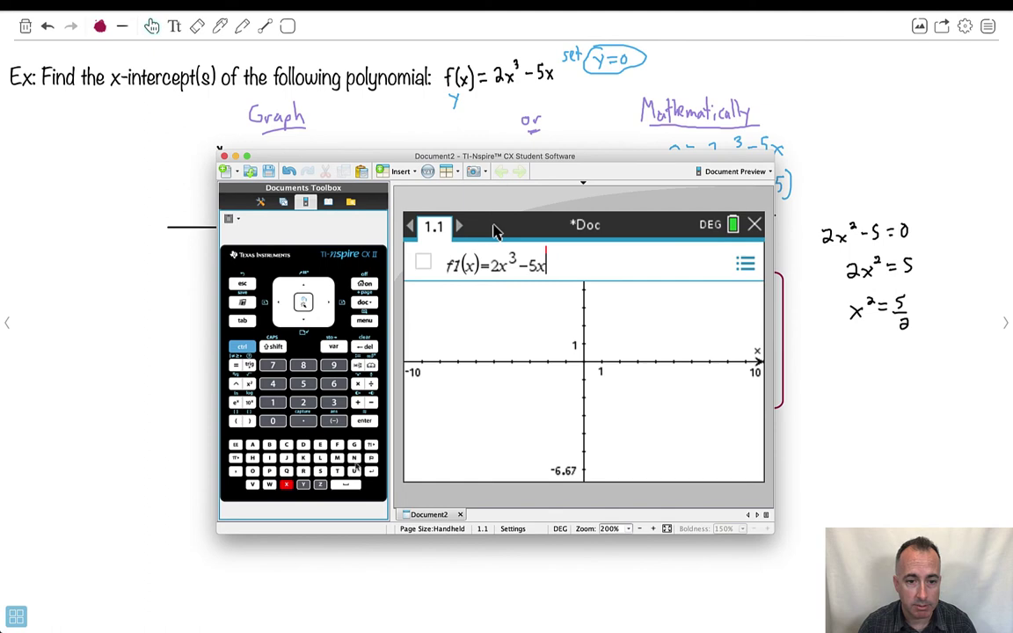
pyautogui.click(363, 422)
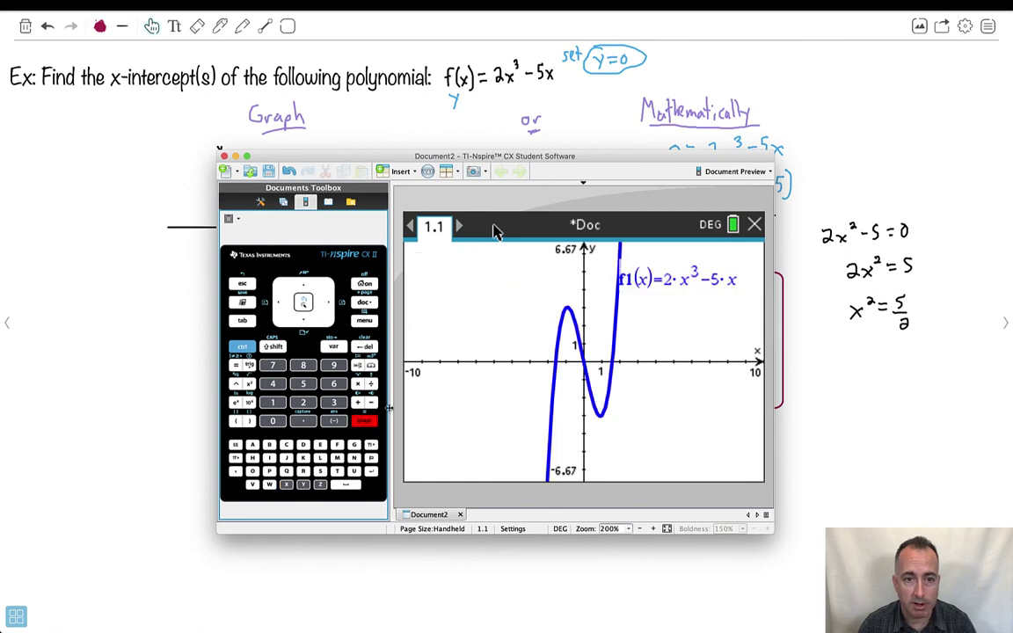
pyautogui.moveTo(337, 162); pyautogui.dragTo(360, 272)
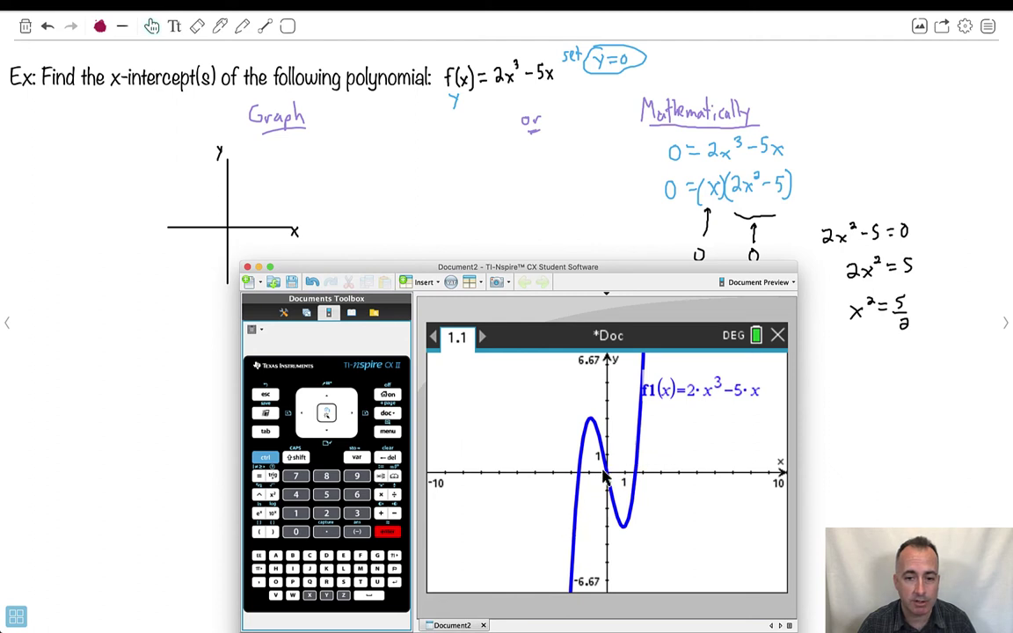
# - Sketch the cubic in light blue over the whiteboard's Graph axes
pyautogui.click(105, 42)
pyautogui.click(99, 26)
pyautogui.click(102, 126)
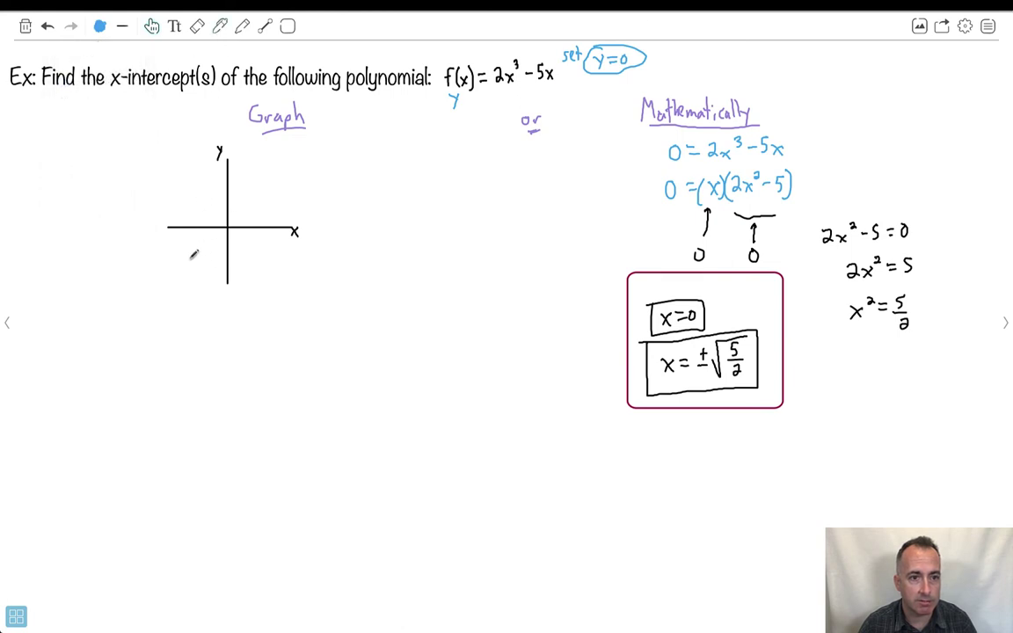
pyautogui.moveTo(179, 273)
pyautogui.mouseDown()
pyautogui.moveTo(193, 211)
pyautogui.moveTo(211, 200)
pyautogui.moveTo(239, 236)
pyautogui.moveTo(268, 240)
pyautogui.moveTo(298, 171)
pyautogui.mouseUp()
# - In black, draw an arrow to the origin intercept and label it x=0
pyautogui.click(100, 26)
pyautogui.click(97, 56)
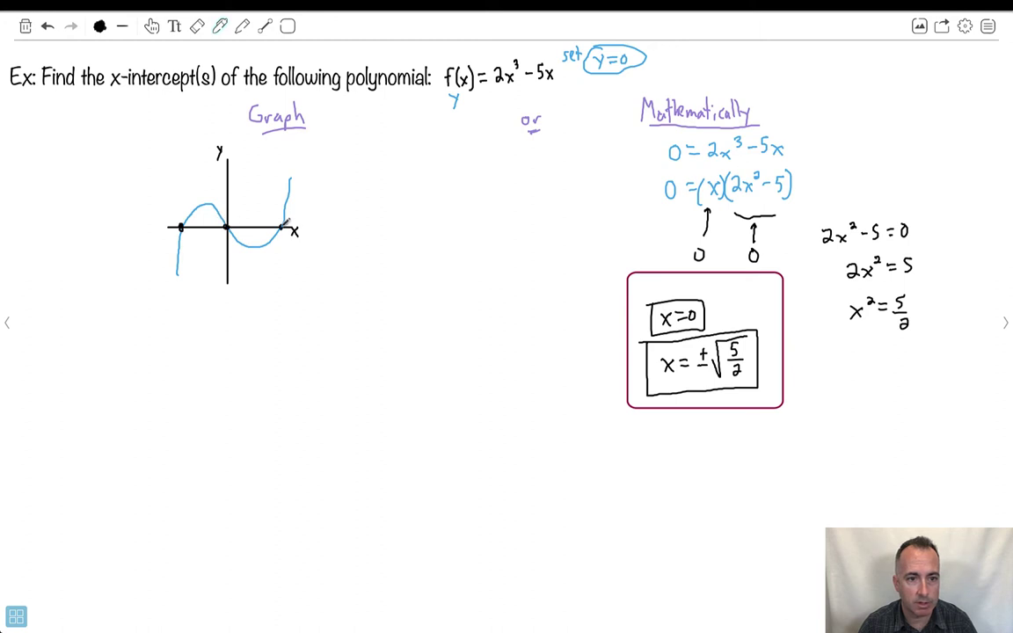
pyautogui.moveTo(246, 261)
pyautogui.mouseDown()
pyautogui.moveTo(236, 233)
pyautogui.moveTo(232, 247)
pyautogui.moveTo(242, 243)
pyautogui.moveTo(253, 280)
pyautogui.mouseUp()
pyautogui.moveTo(253, 270)
pyautogui.mouseDown()
pyautogui.moveTo(244, 279)
pyautogui.moveTo(264, 272)
pyautogui.mouseUp()
pyautogui.moveTo(256, 277); pyautogui.dragTo(264, 277)
pyautogui.moveTo(270, 271)
pyautogui.mouseDown()
pyautogui.moveTo(245, 289)
pyautogui.moveTo(279, 282)
pyautogui.moveTo(257, 263)
pyautogui.mouseUp()
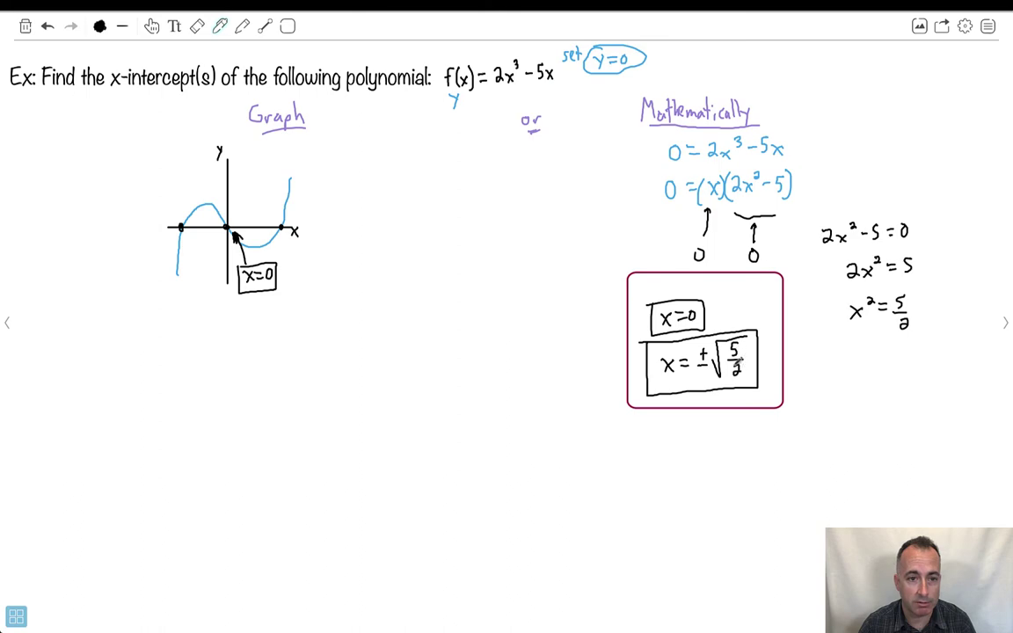
pyautogui.click(505, 598)
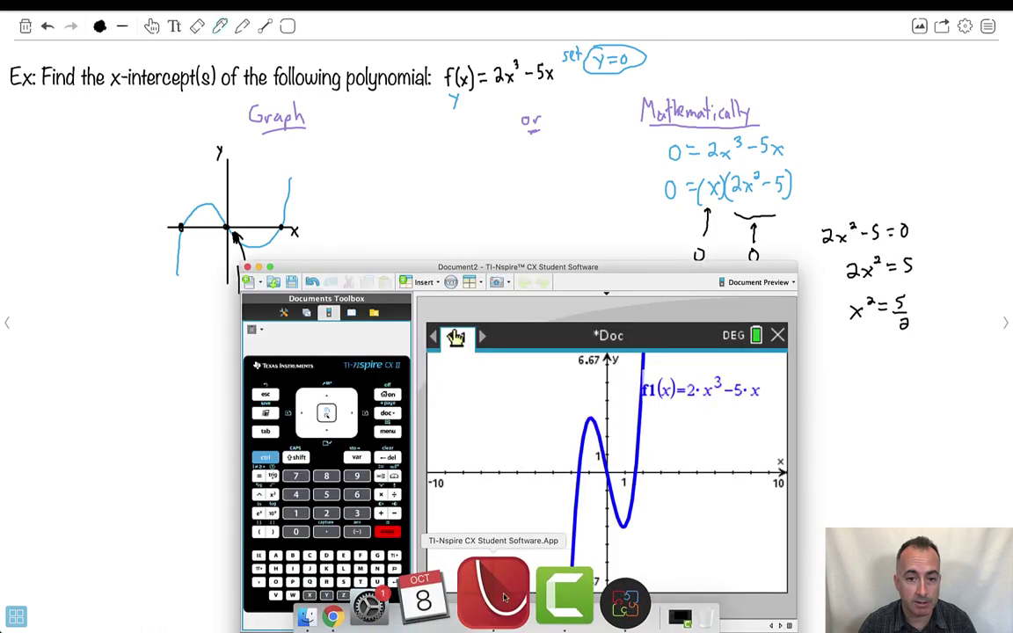
# - Use Analyze Graph > Zero with bounds around the left intercept to find (−1.58, 0)
pyautogui.moveTo(391, 271); pyautogui.dragTo(456, 156)
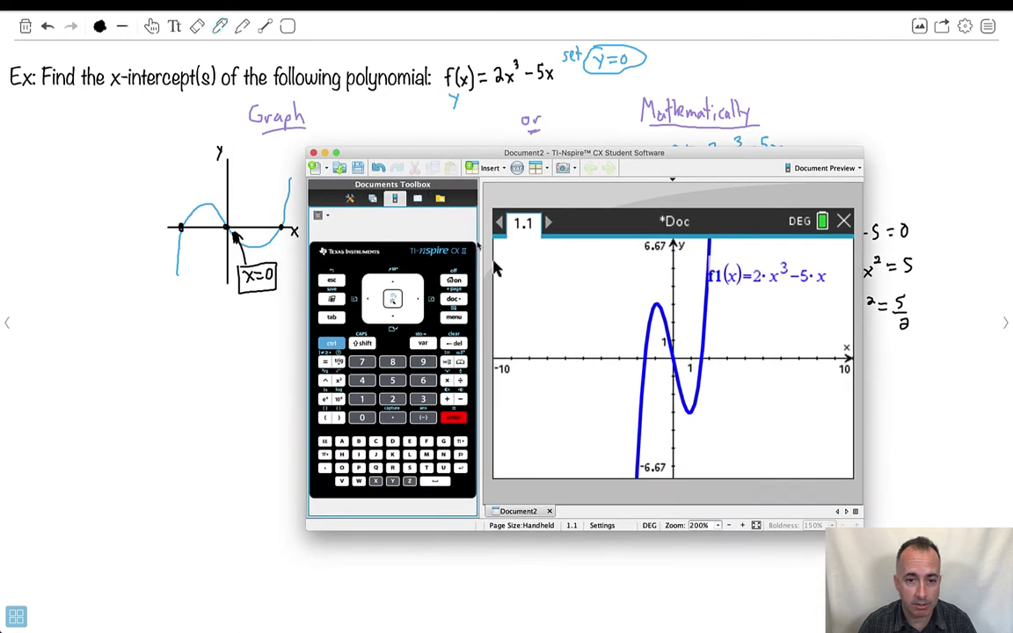
pyautogui.press('super+m')
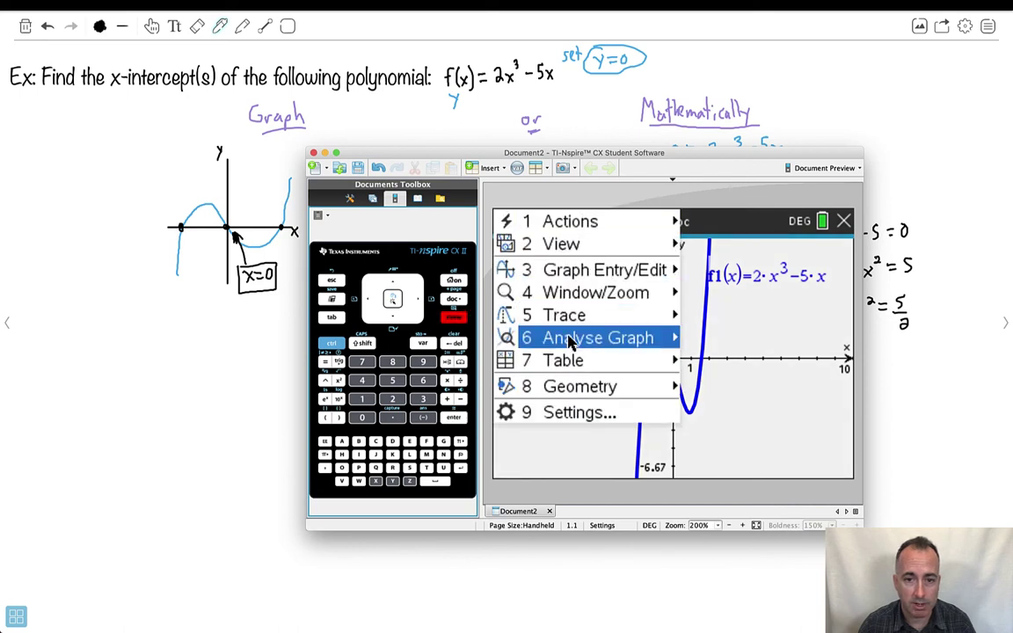
pyautogui.moveTo(567, 338)
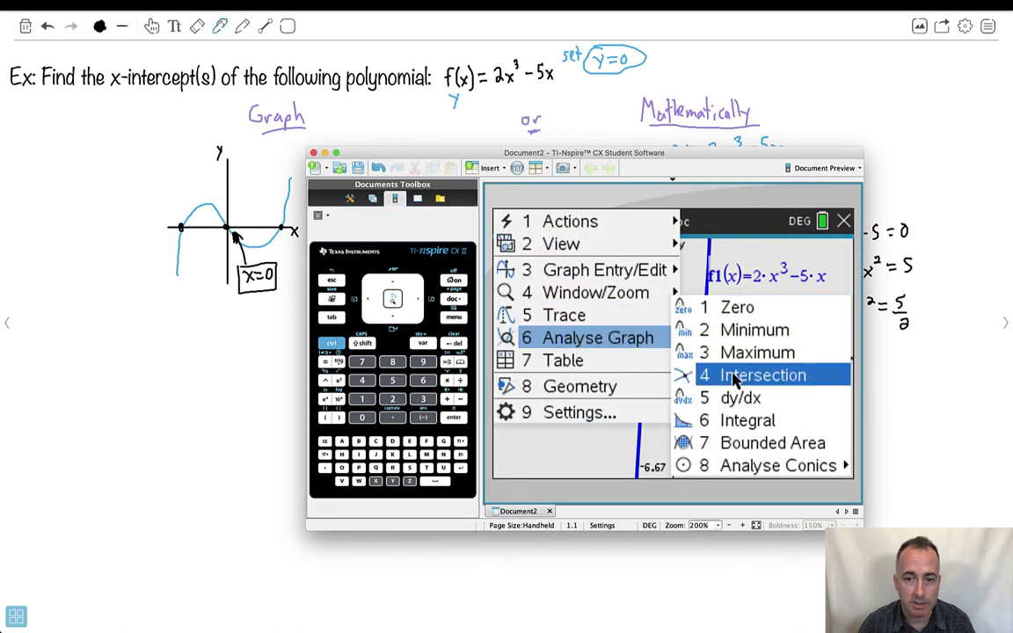
pyautogui.click(713, 309)
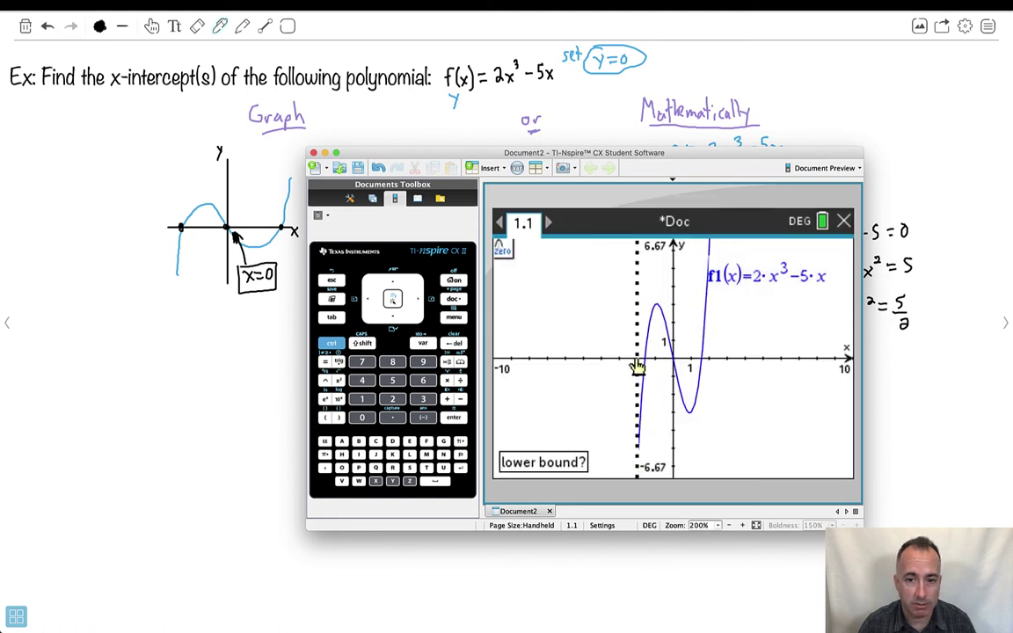
pyautogui.click(635, 362)
pyautogui.click(658, 367)
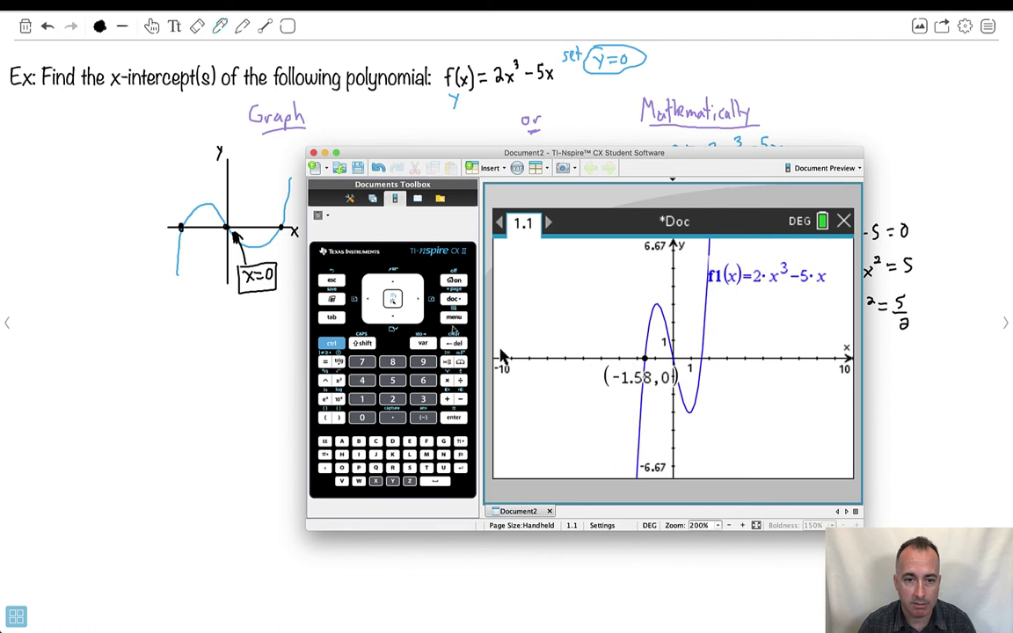
# - Run Zero again to mark the positive intercept at (1.58, 0)
pyautogui.click(454, 316)
pyautogui.moveTo(626, 341)
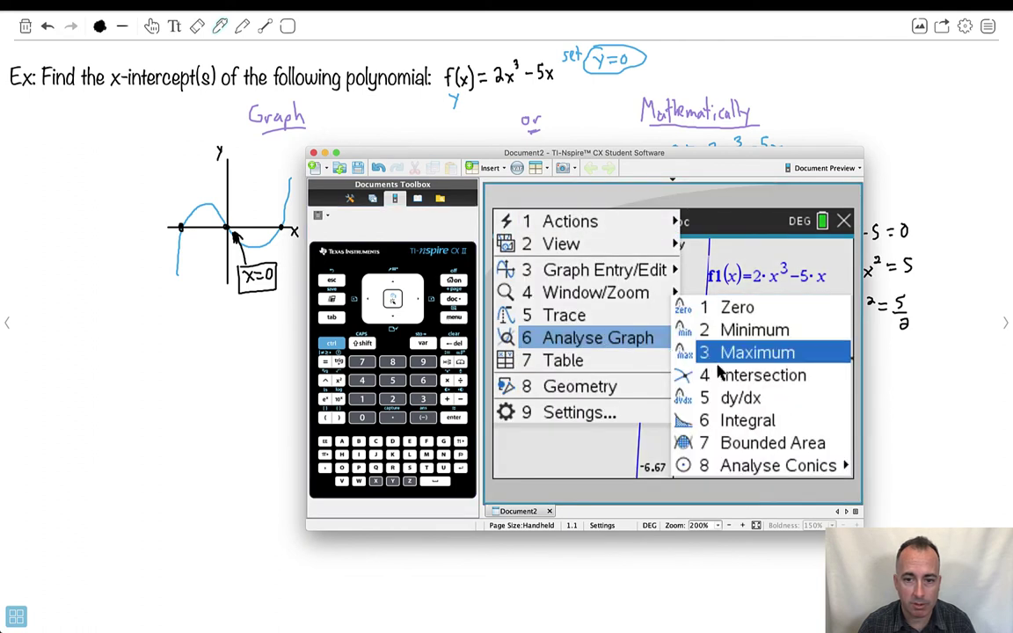
pyautogui.click(735, 308)
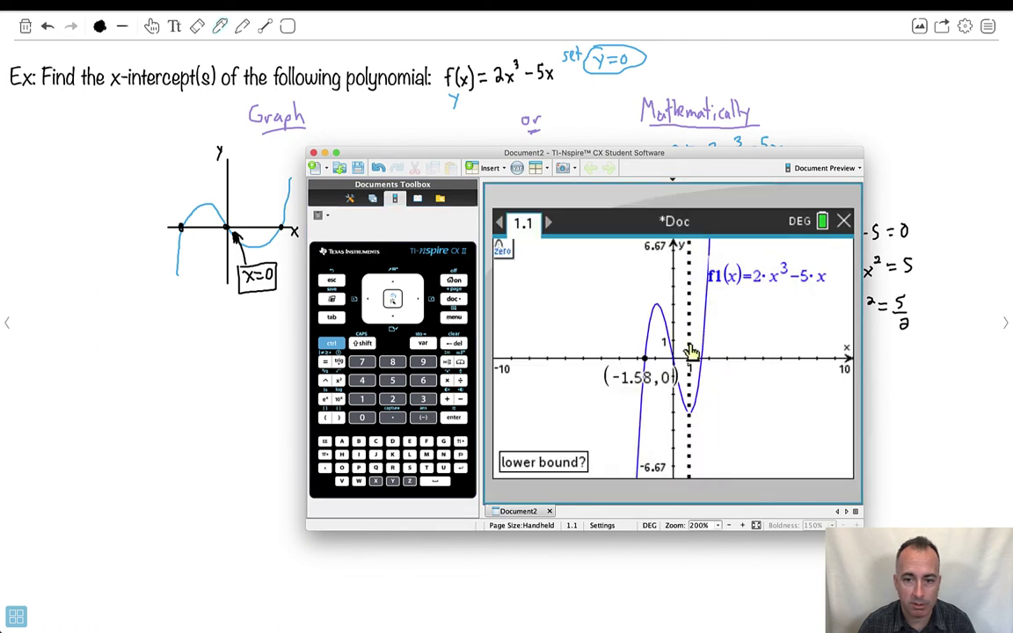
pyautogui.click(720, 359)
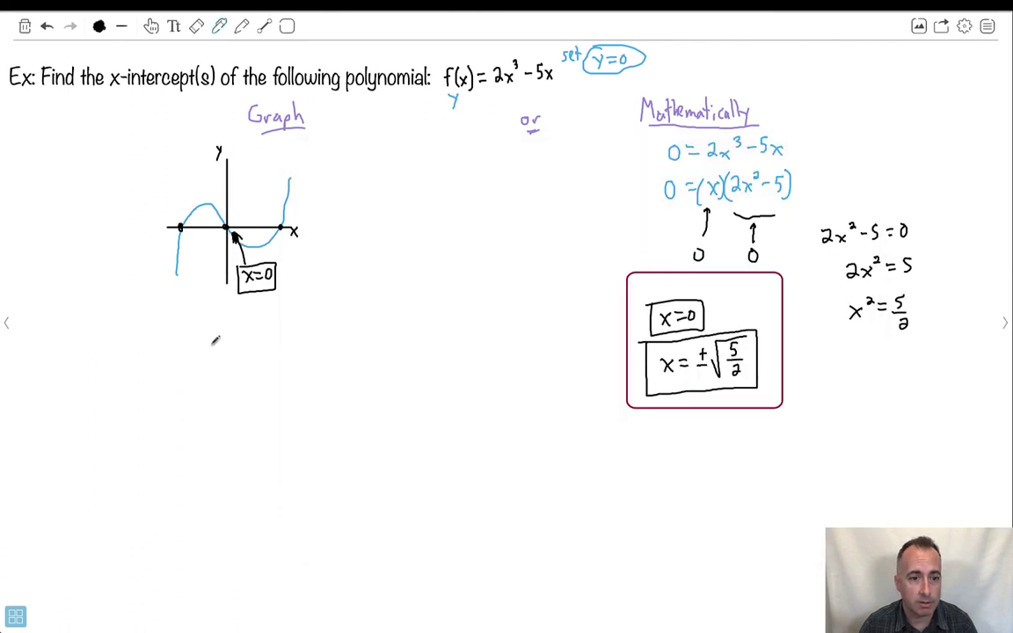
# - Handwrite x ≈ 1.58 and x ≈ −1.58 under the sketch and box x ≈ 1.58
pyautogui.moveTo(206, 338); pyautogui.dragTo(221, 355)
pyautogui.moveTo(220, 337)
pyautogui.mouseDown()
pyautogui.moveTo(207, 355)
pyautogui.moveTo(239, 342)
pyautogui.moveTo(262, 350)
pyautogui.moveTo(278, 337)
pyautogui.mouseUp()
pyautogui.click(258, 352)
pyautogui.moveTo(209, 384); pyautogui.dragTo(220, 397)
pyautogui.moveTo(221, 384)
pyautogui.mouseDown()
pyautogui.moveTo(210, 398)
pyautogui.moveTo(239, 384)
pyautogui.moveTo(272, 393)
pyautogui.moveTo(290, 381)
pyautogui.mouseUp()
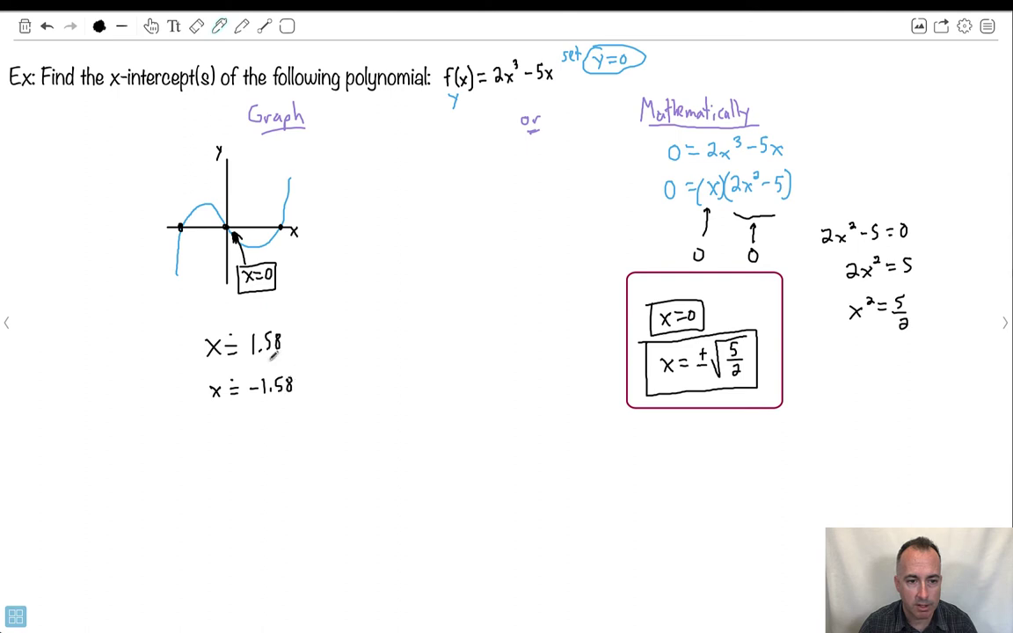
pyautogui.moveTo(202, 327)
pyautogui.mouseDown()
pyautogui.moveTo(203, 362)
pyautogui.moveTo(271, 364)
pyautogui.moveTo(291, 356)
pyautogui.moveTo(285, 316)
pyautogui.moveTo(203, 326)
pyautogui.moveTo(204, 387)
pyautogui.moveTo(217, 410)
pyautogui.moveTo(306, 401)
pyautogui.moveTo(288, 365)
pyautogui.mouseUp()
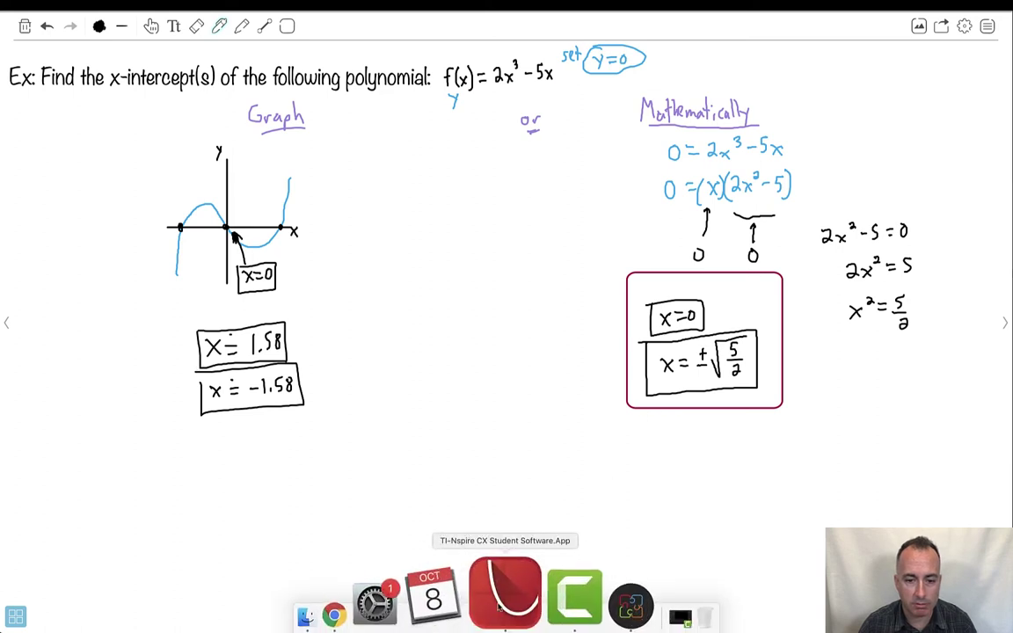
pyautogui.click(510, 611)
# - Add a Calculator page to the document and clear the mistaken Ans² entry
pyautogui.hotkey('ctrl', 'i')
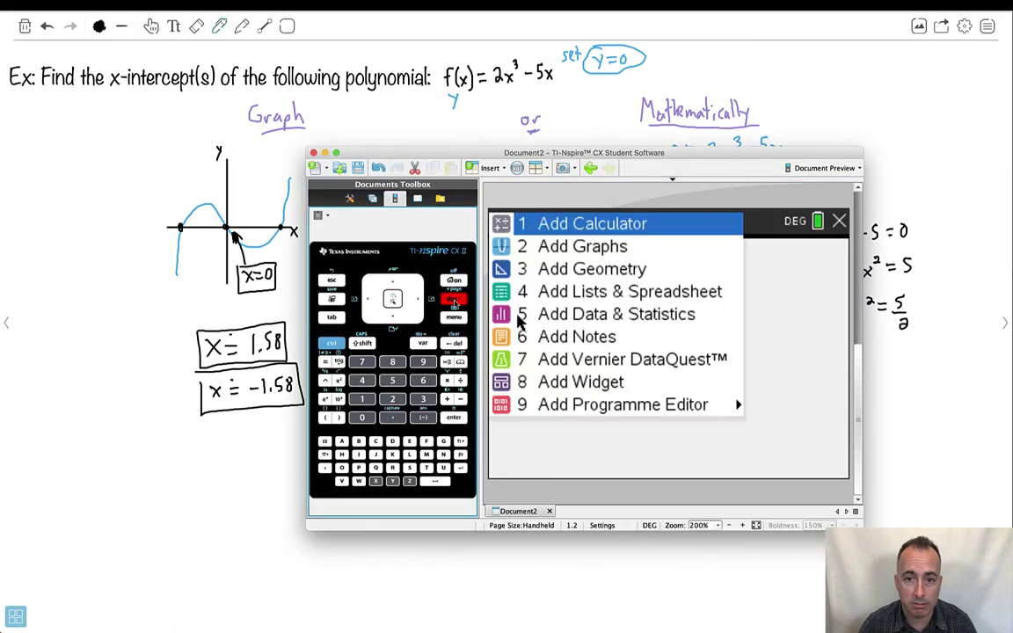
pyautogui.click(570, 227)
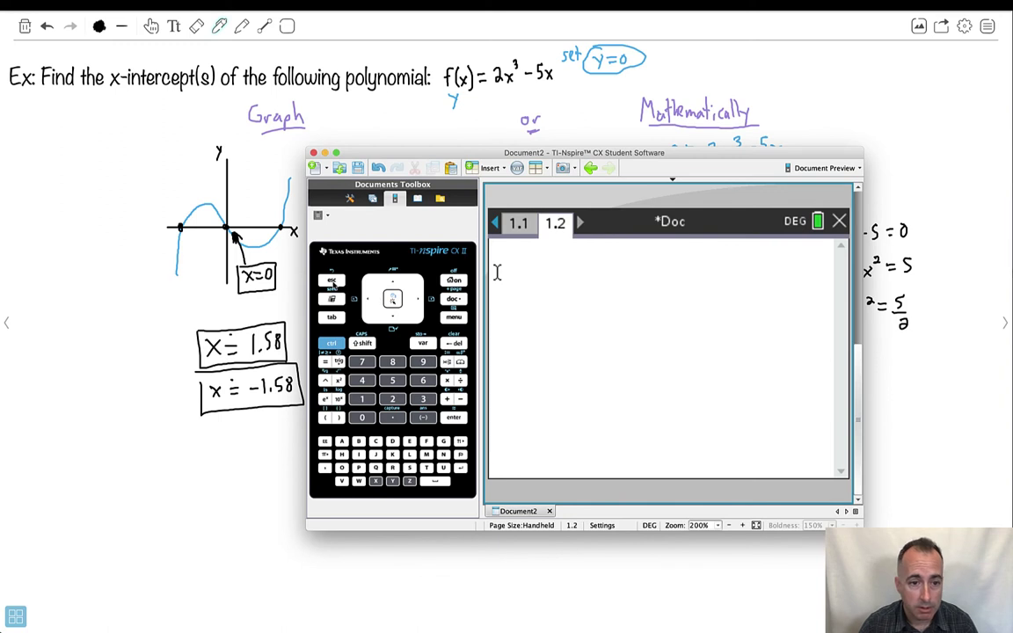
pyautogui.write('^2')
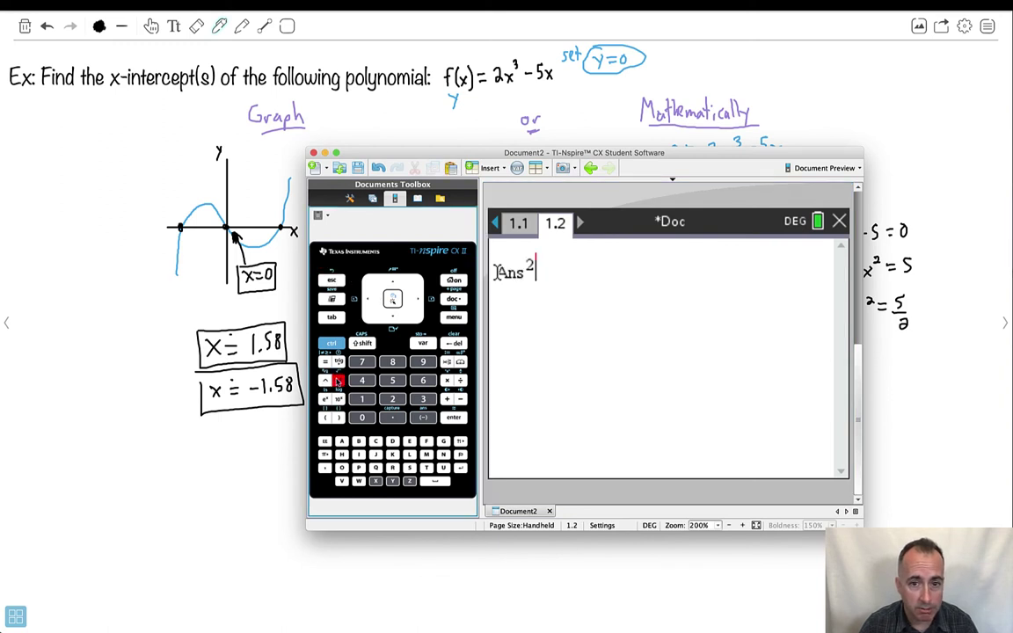
pyautogui.click(460, 344)
pyautogui.click(457, 345)
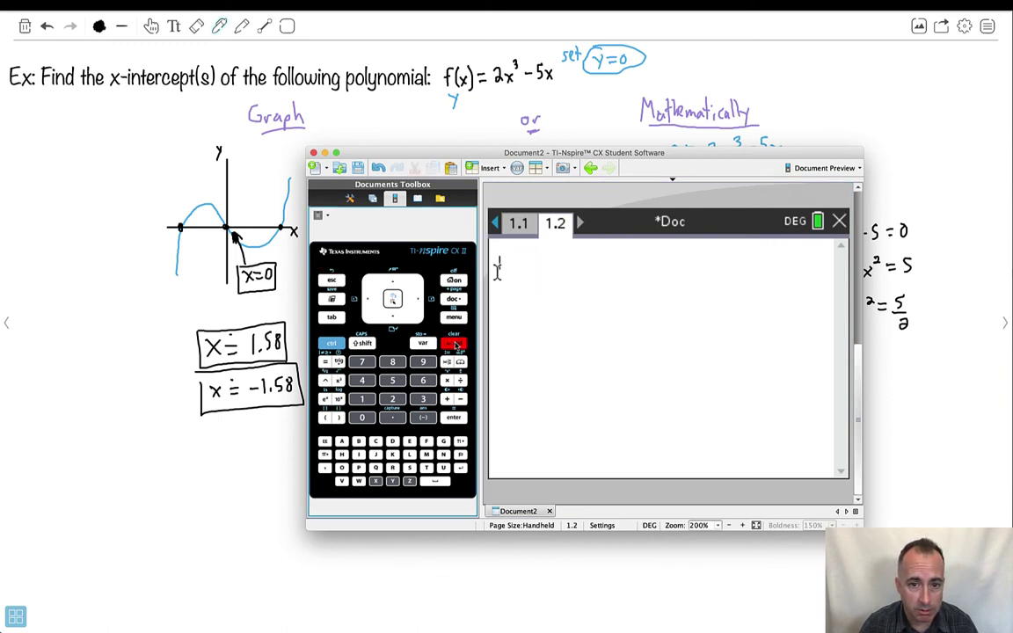
# - Evaluate √(5/2) to get 1.58114, then hide TI-Nspire
pyautogui.click(331, 343)
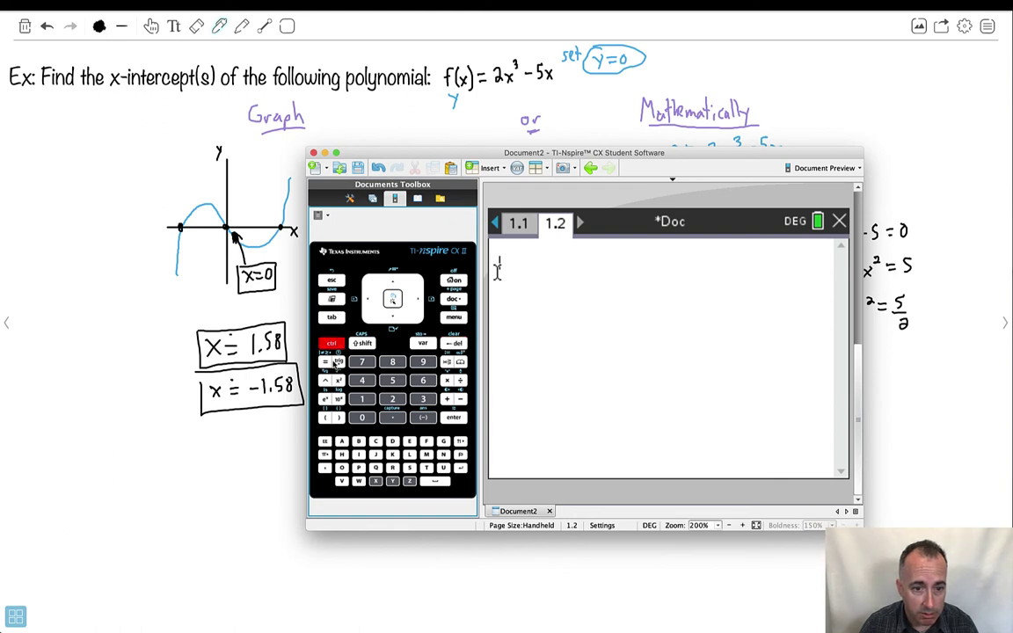
pyautogui.click(338, 382)
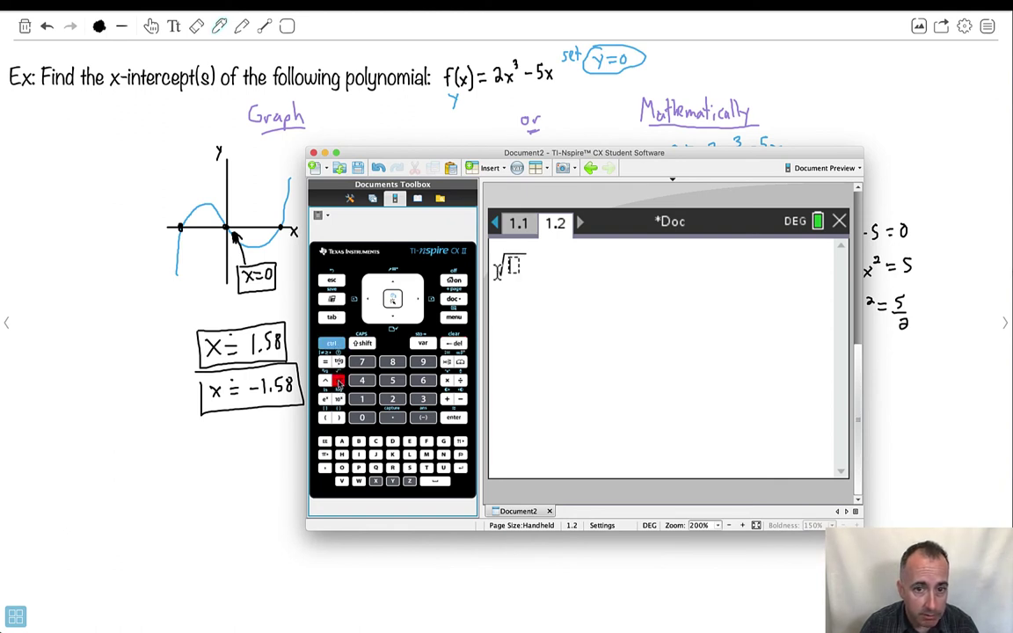
pyautogui.click(331, 343)
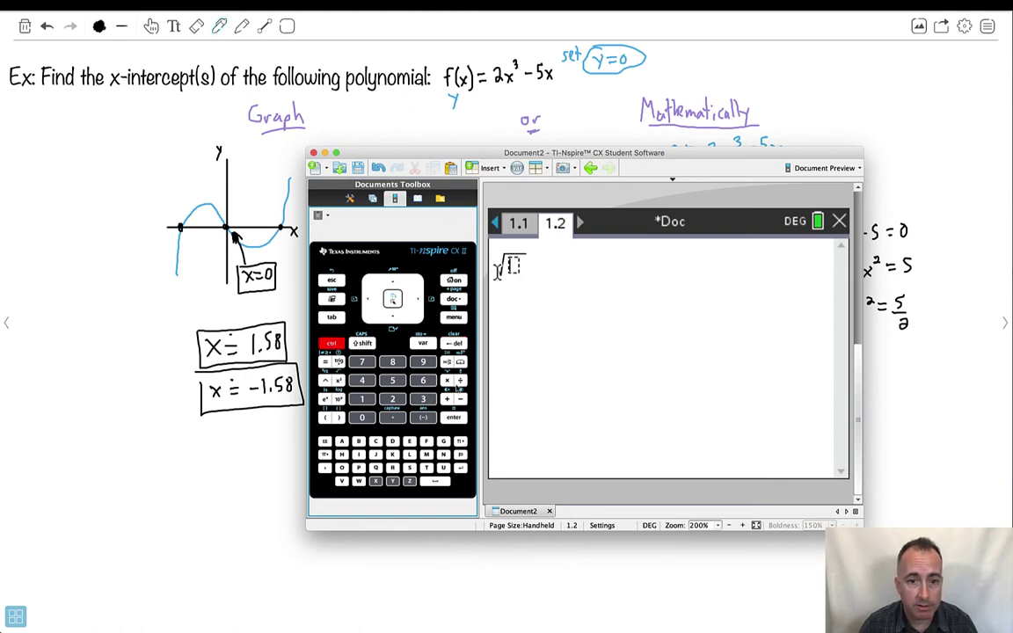
pyautogui.click(459, 381)
pyautogui.click(392, 381)
pyautogui.click(392, 318)
pyautogui.click(392, 400)
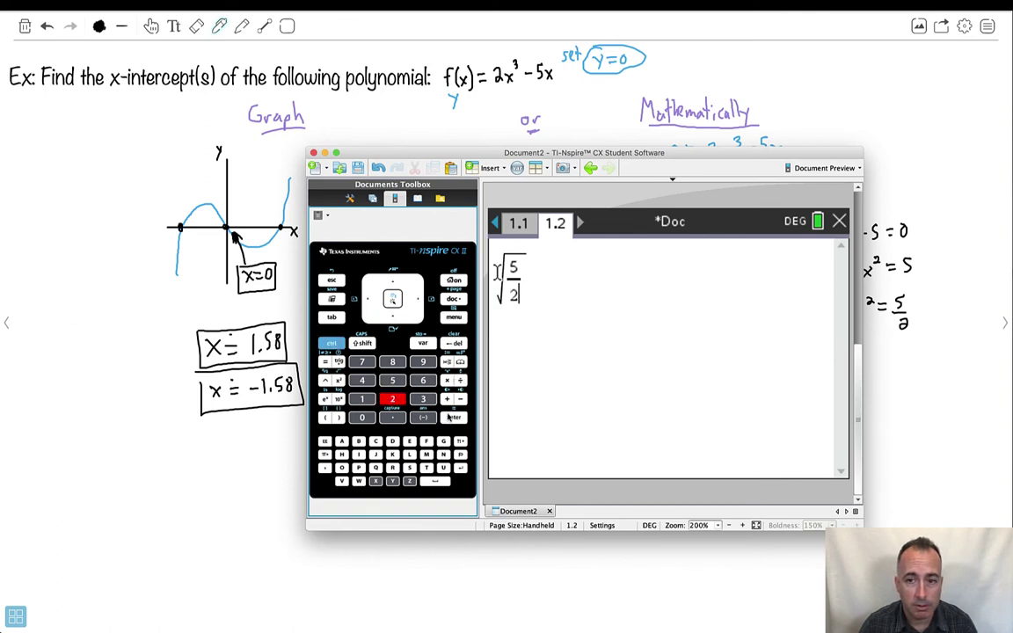
pyautogui.click(450, 417)
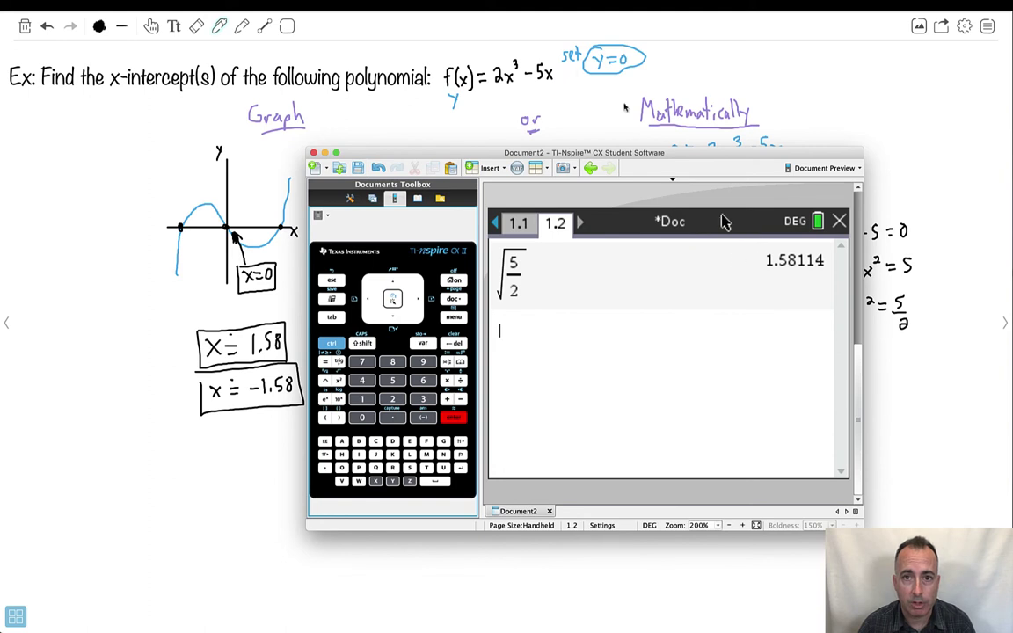
pyautogui.click(515, 101)
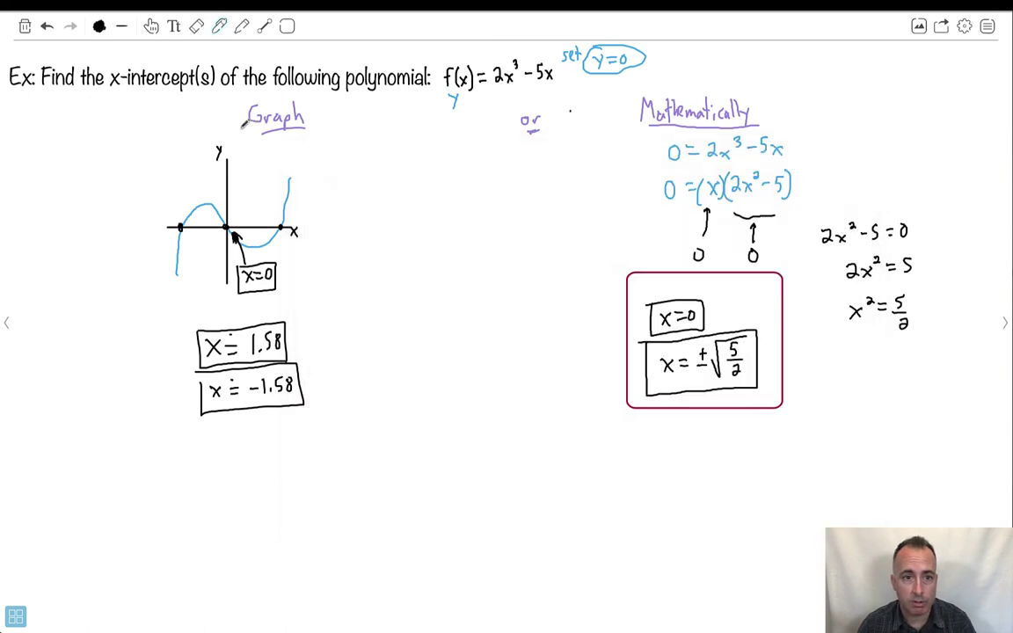
# - On the next page, draw a light-blue cubic across the left axes
pyautogui.click(1005, 321)
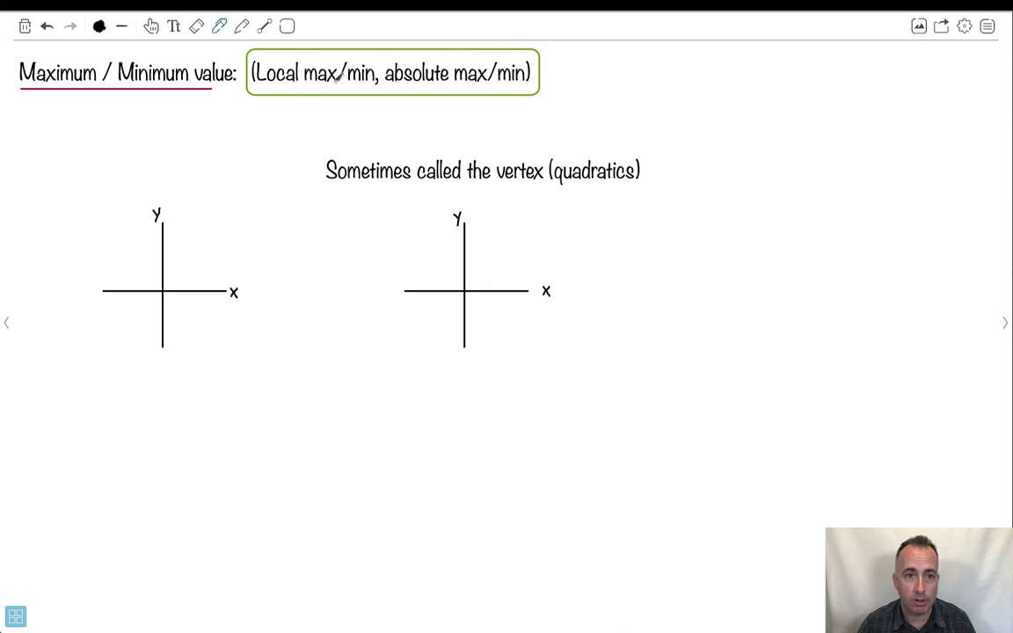
pyautogui.click(99, 26)
pyautogui.click(97, 125)
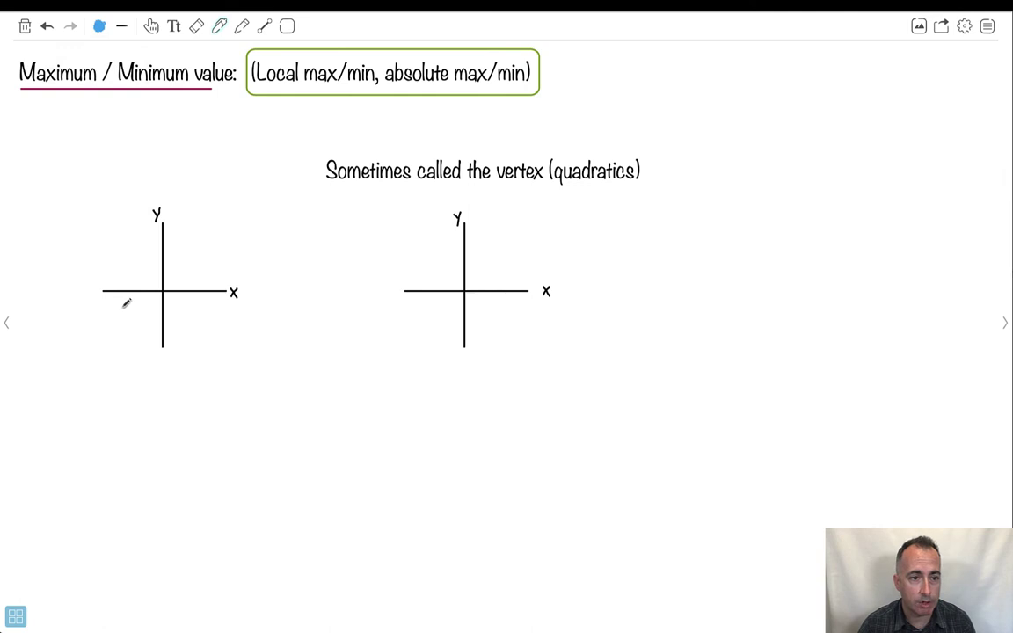
pyautogui.moveTo(107, 325)
pyautogui.mouseDown()
pyautogui.moveTo(123, 255)
pyautogui.moveTo(156, 253)
pyautogui.moveTo(180, 269)
pyautogui.moveTo(220, 252)
pyautogui.moveTo(240, 204)
pyautogui.mouseUp()
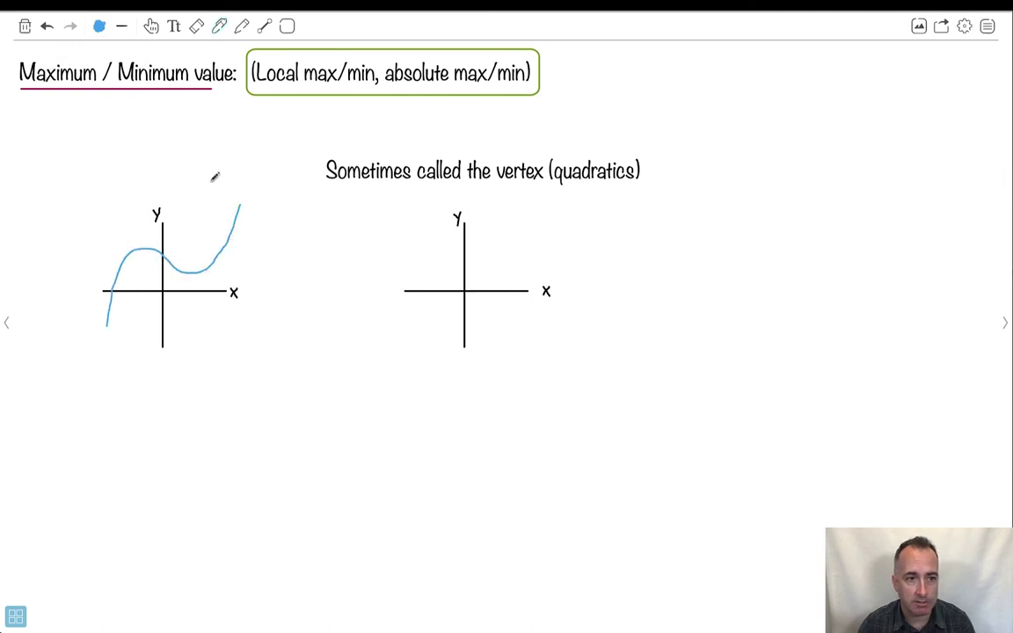
# - In black, label the cubic's turning points local max and local min
pyautogui.click(100, 26)
pyautogui.click(99, 58)
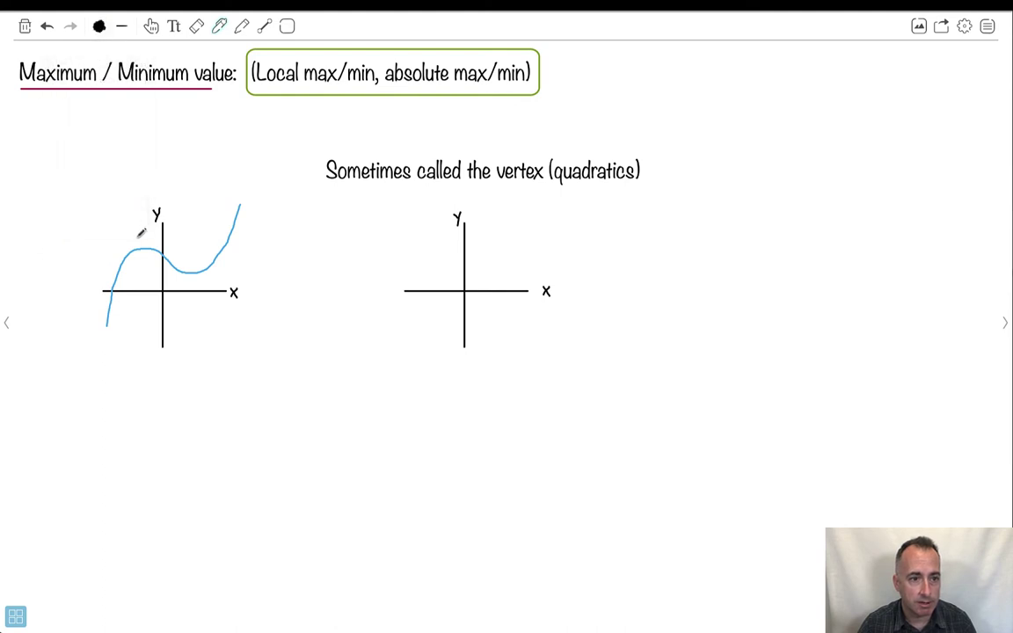
pyautogui.moveTo(113, 218); pyautogui.dragTo(123, 231)
pyautogui.moveTo(133, 222)
pyautogui.mouseDown()
pyautogui.moveTo(131, 239)
pyautogui.moveTo(141, 234)
pyautogui.mouseUp()
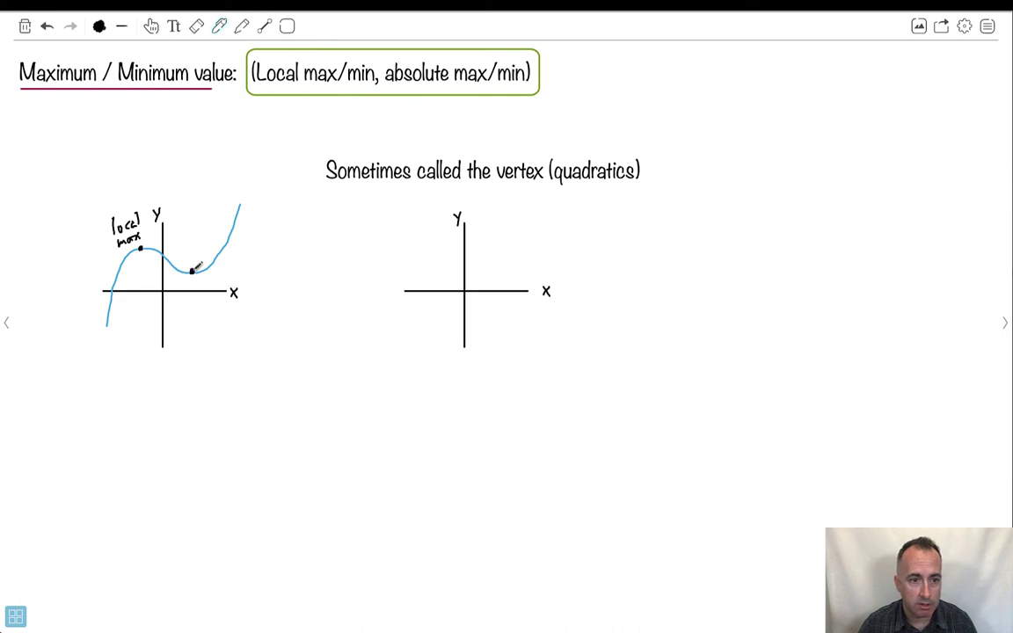
pyautogui.moveTo(222, 261)
pyautogui.mouseDown()
pyautogui.moveTo(222, 272)
pyautogui.moveTo(288, 250)
pyautogui.mouseUp()
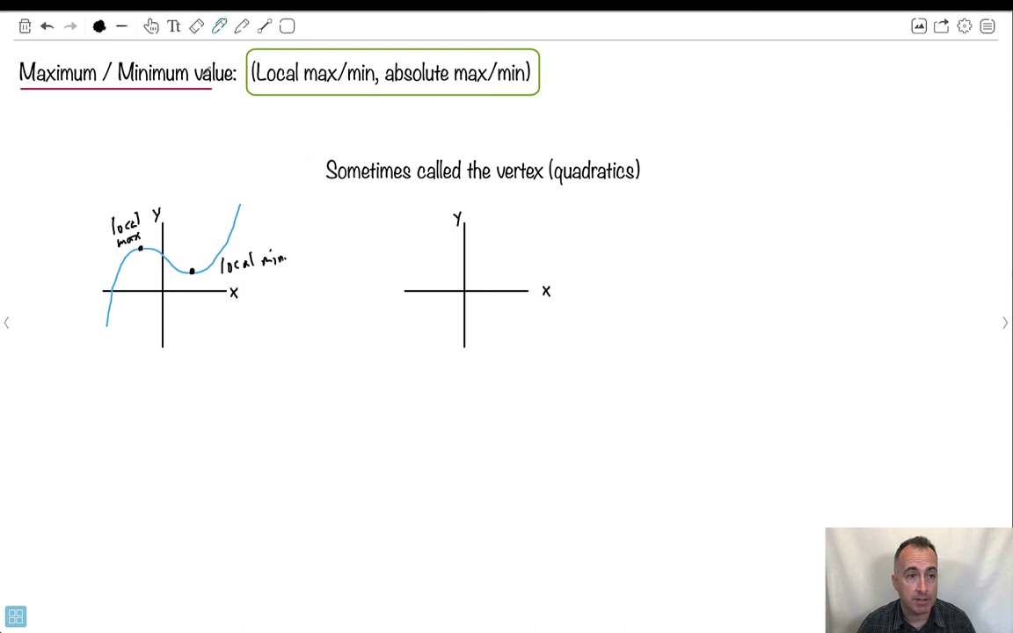
pyautogui.click(100, 26)
pyautogui.click(104, 129)
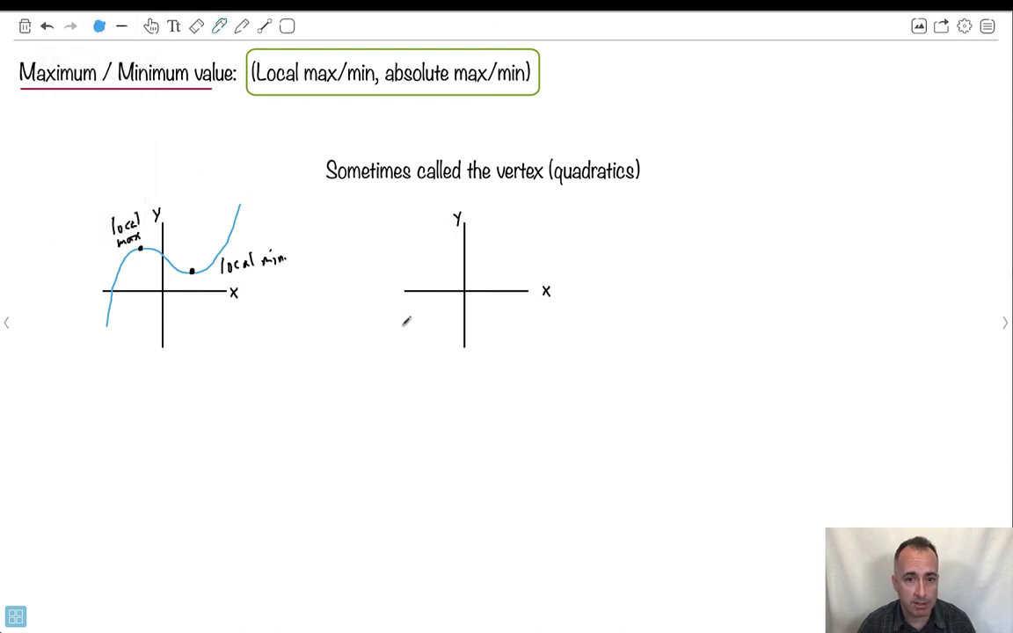
# - Draw a light-blue downward parabola on the right axes with an arrow at its vertex
pyautogui.moveTo(405, 332); pyautogui.dragTo(415, 294)
pyautogui.moveTo(416, 294)
pyautogui.mouseDown()
pyautogui.moveTo(439, 257)
pyautogui.moveTo(469, 246)
pyautogui.moveTo(502, 268)
pyautogui.moveTo(516, 322)
pyautogui.mouseUp()
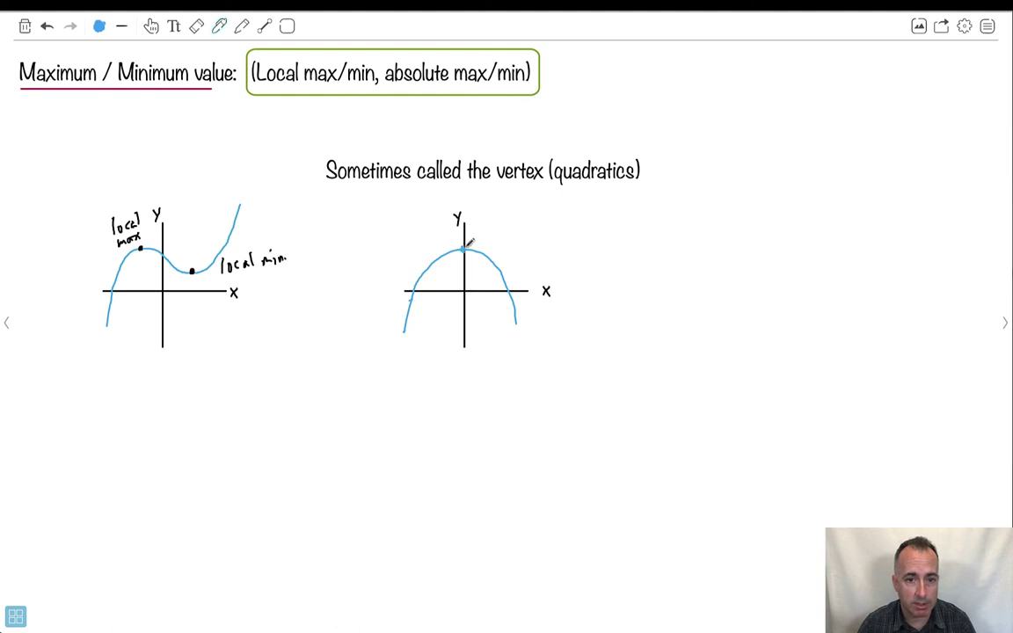
pyautogui.moveTo(500, 229); pyautogui.dragTo(484, 240)
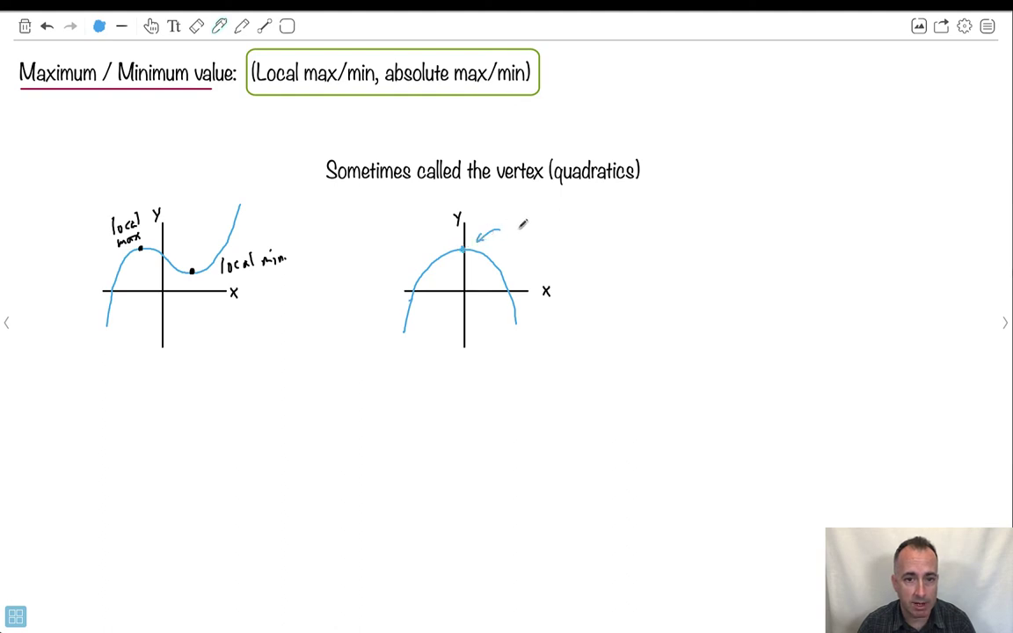